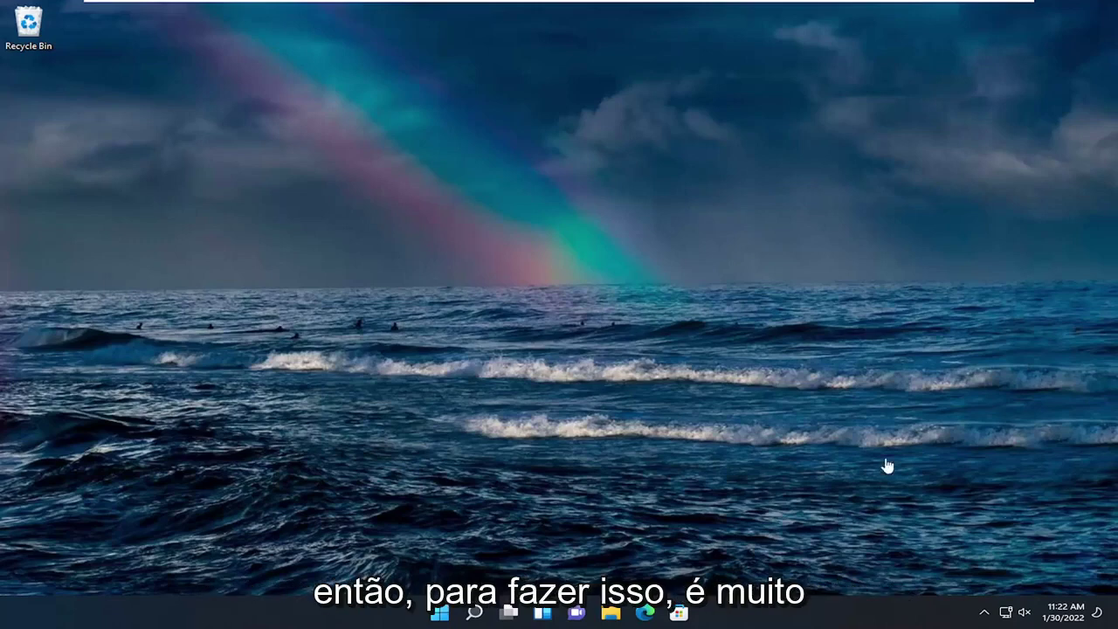
- Open the Local Group Policy Editor and enlarge its window and tree pane so the full folder names fit
left_click(474, 614)
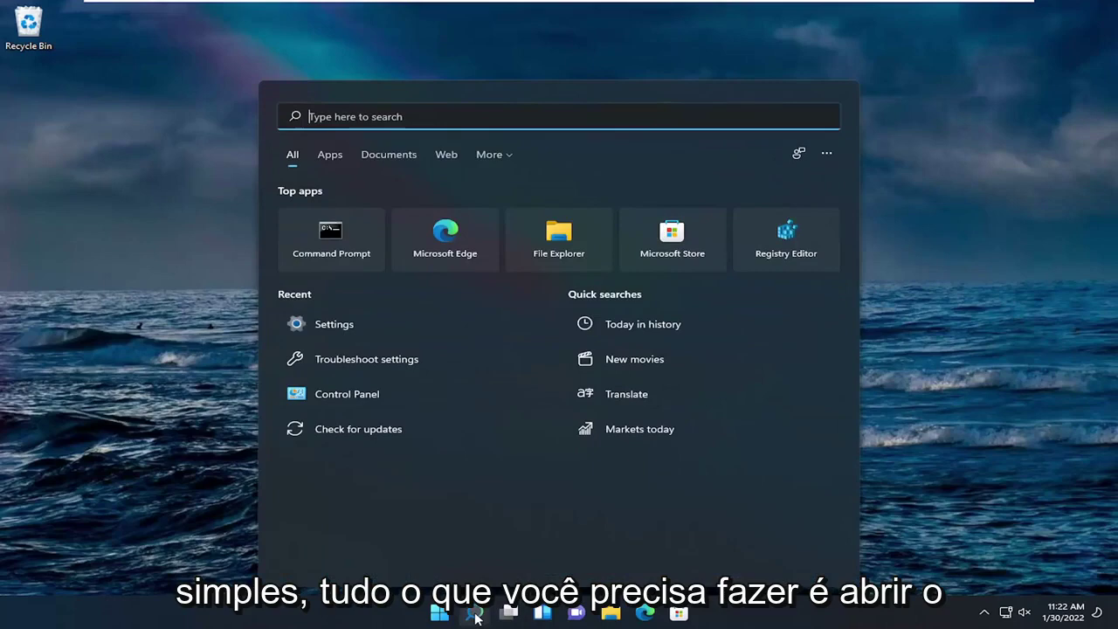
type("gr")
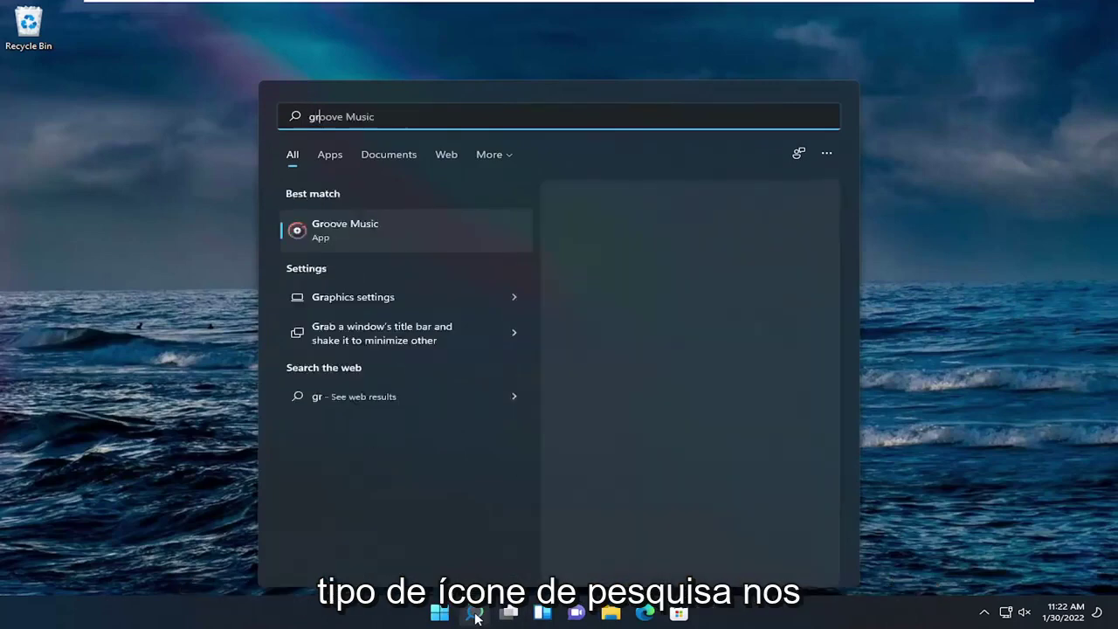
type("oup poli")
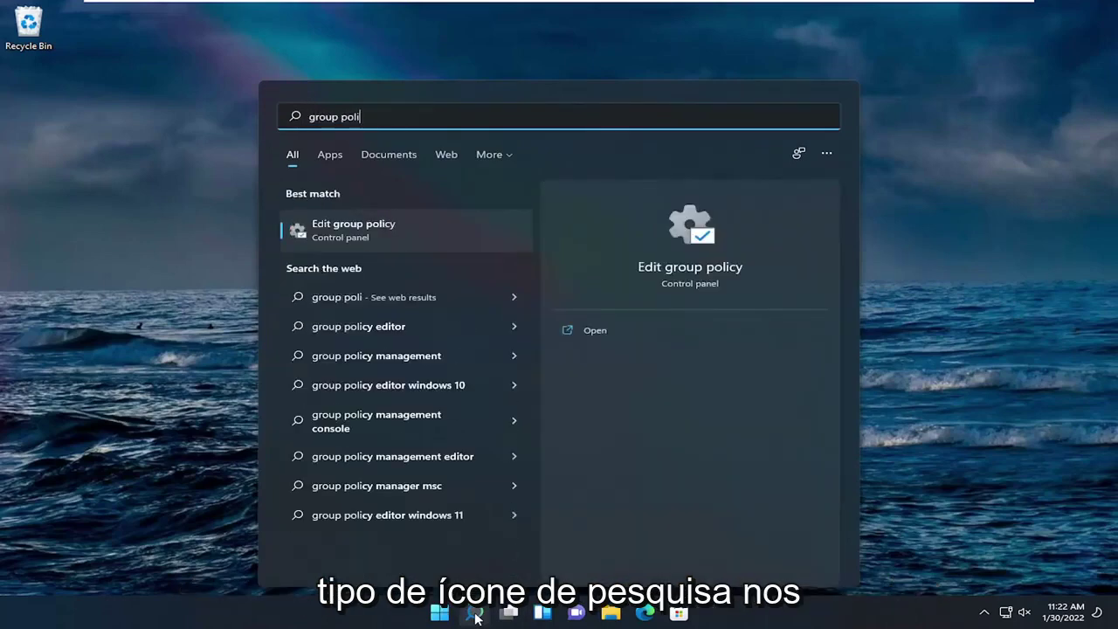
left_click(374, 230)
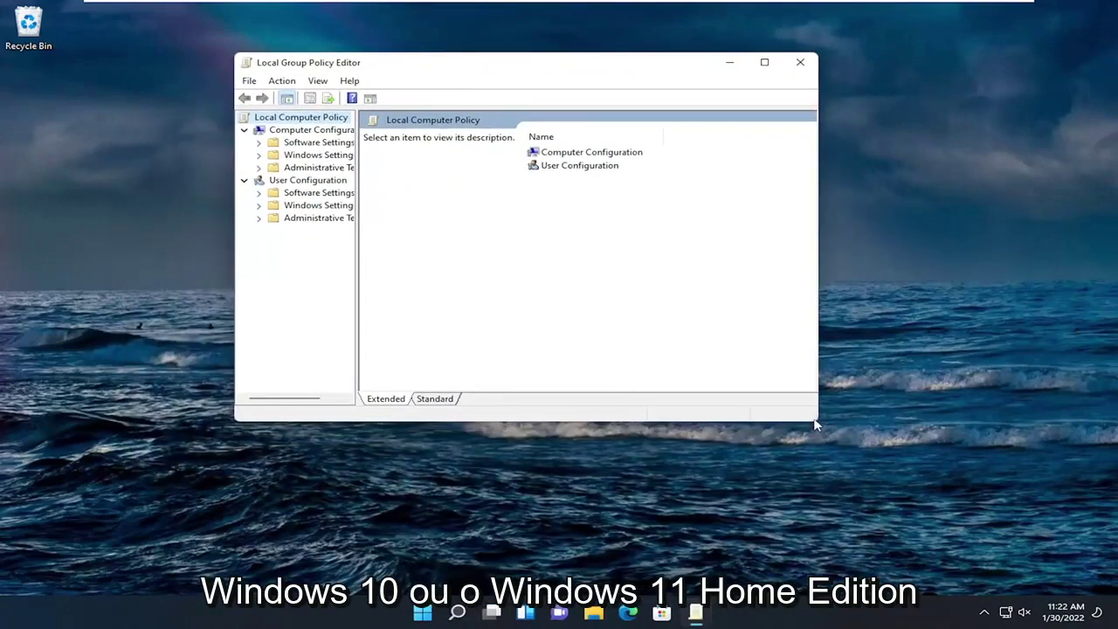
left_click_drag(816, 422, 908, 546)
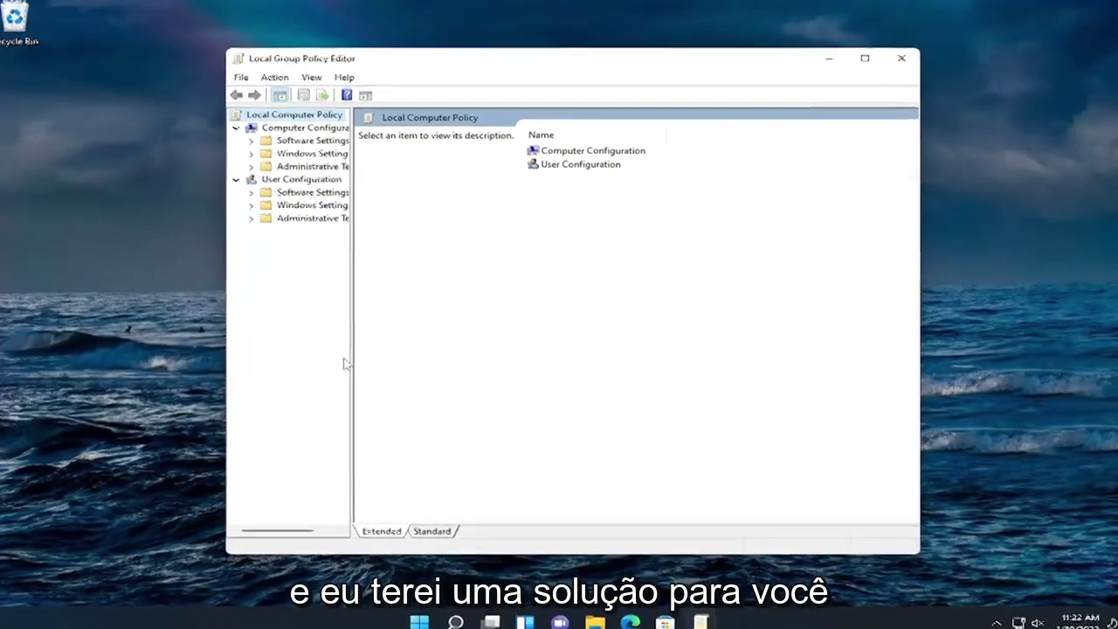
left_click_drag(357, 348, 437, 362)
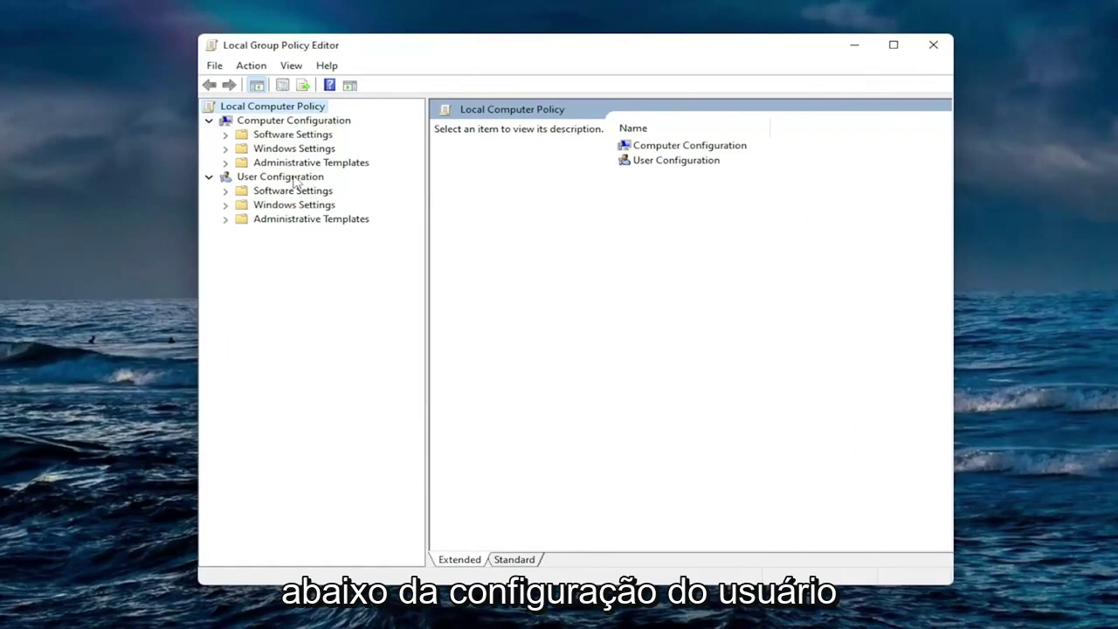
- Under User Configuration > Administrative Templates > Start Menu and Taskbar, select the "Remove Clock from the system notification area" policy
double_click(307, 220)
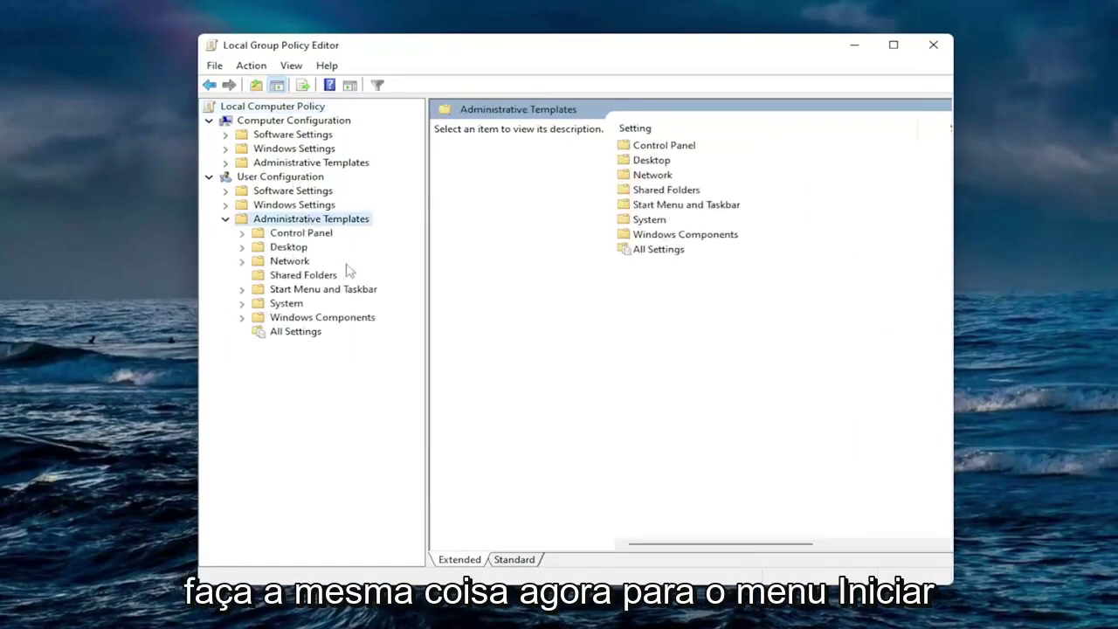
left_click(305, 291)
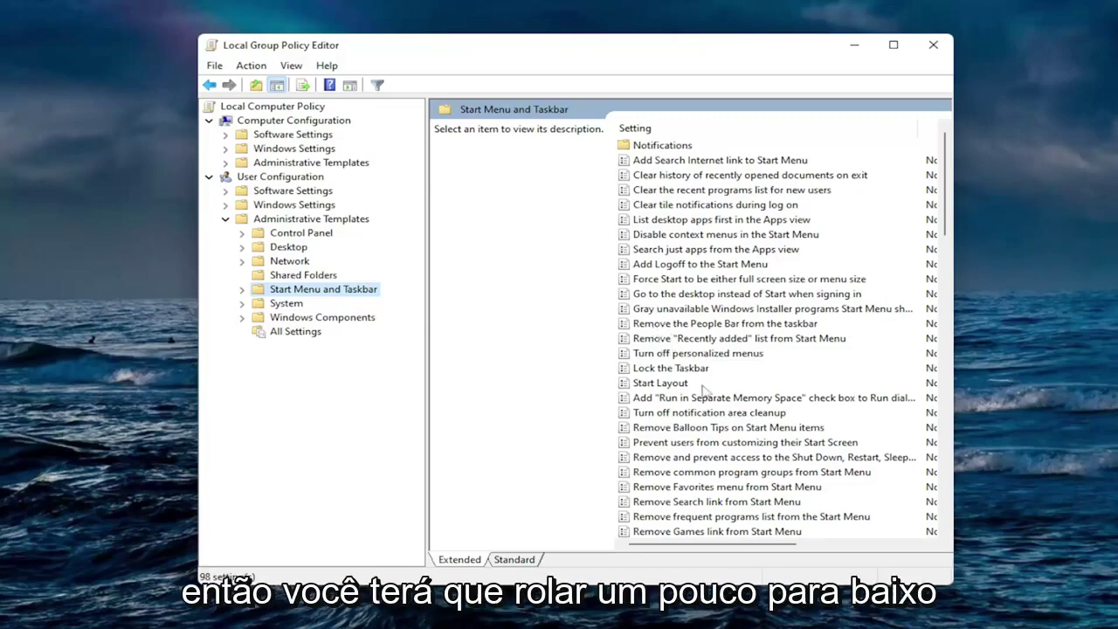
scroll(703, 389, "down", 5)
scroll(703, 390, "down", 4)
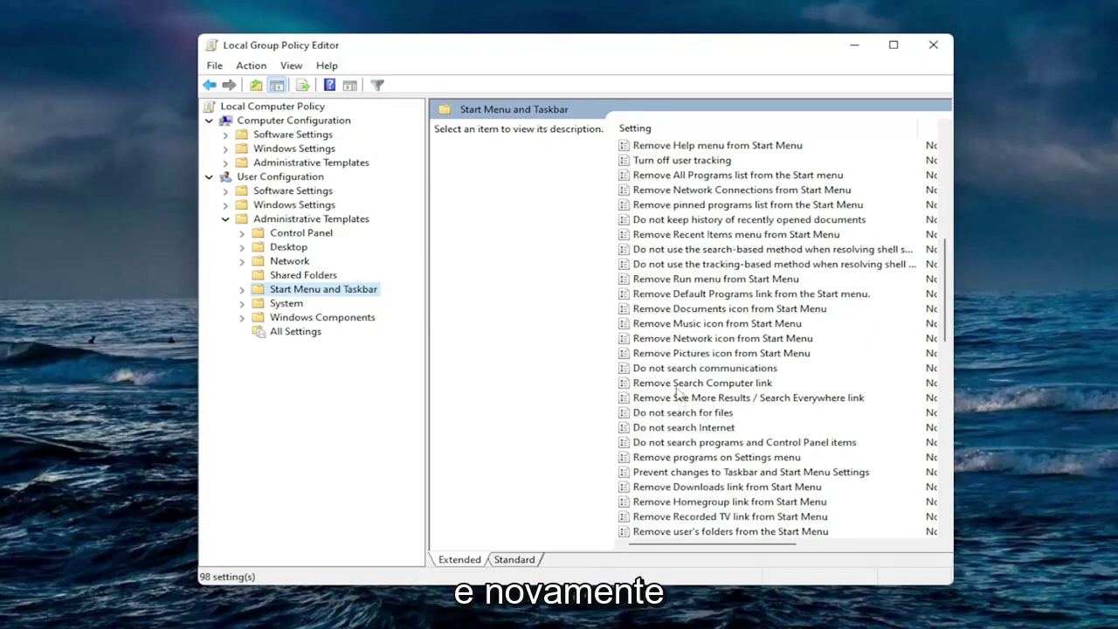
scroll(678, 392, "down", 1)
scroll(679, 391, "down", 1)
left_click(684, 487)
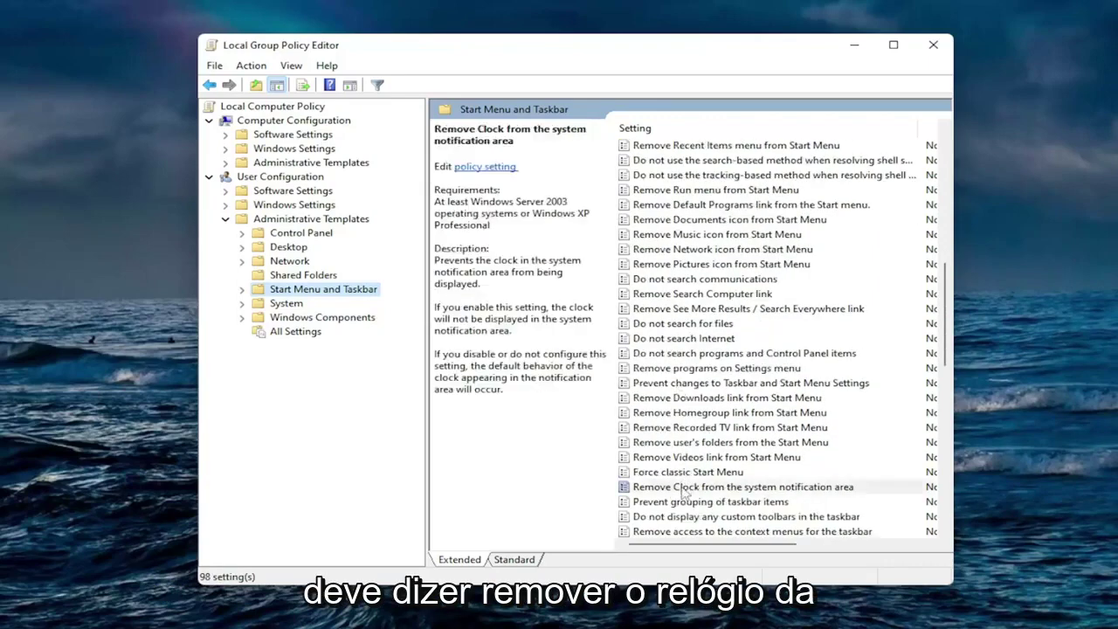
scroll(699, 419, "down", 2)
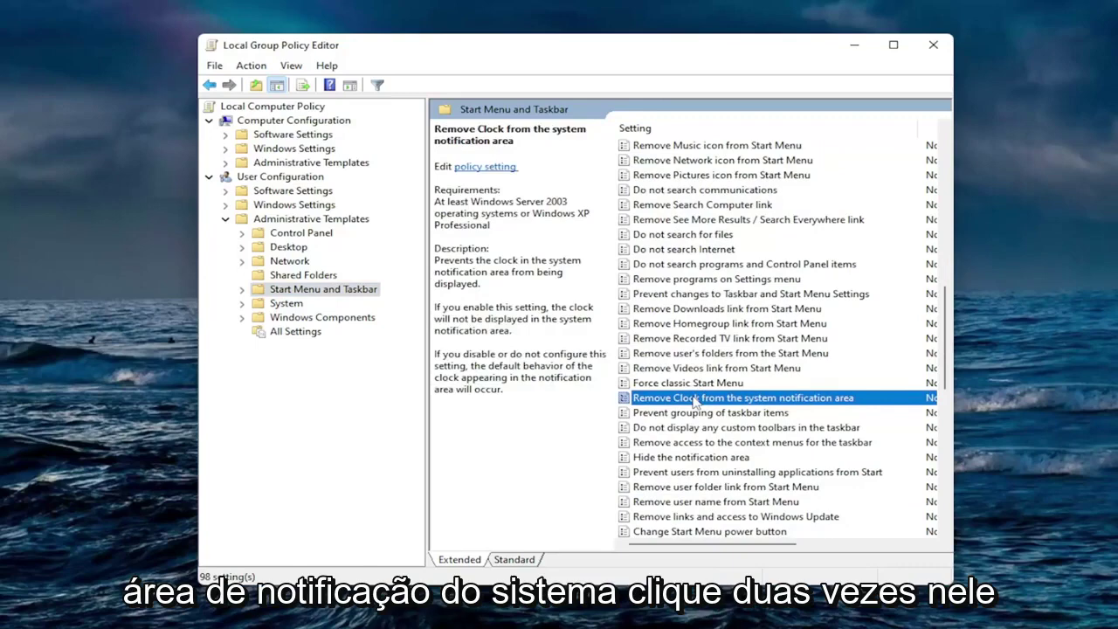
- Set the "Remove Clock from the system notification area" policy to Enabled and apply it
double_click(695, 398)
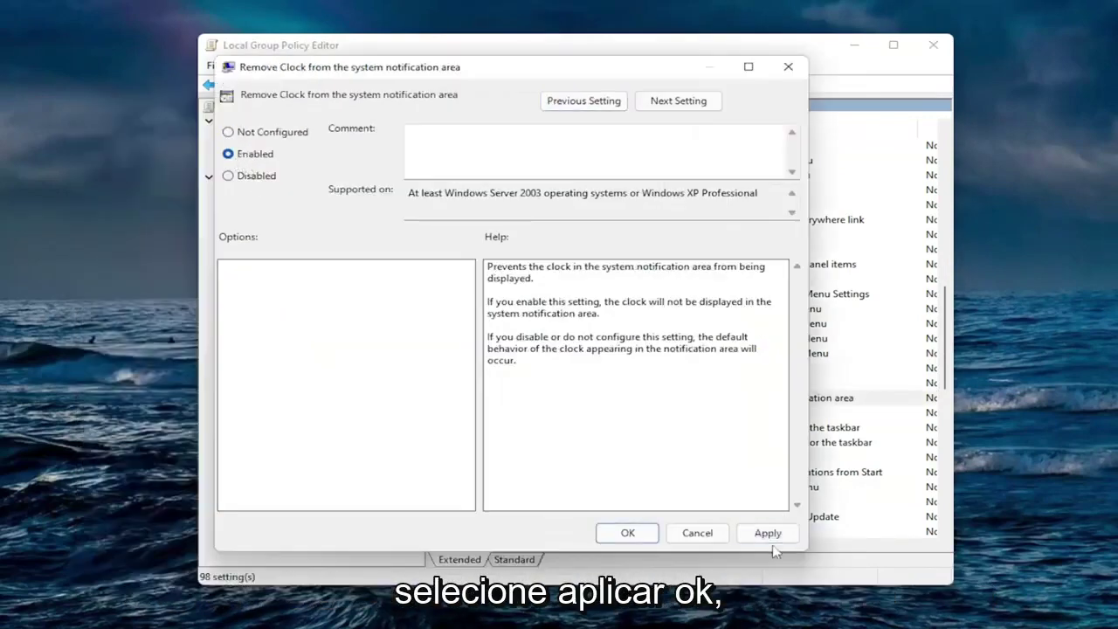
left_click(765, 531)
left_click(625, 531)
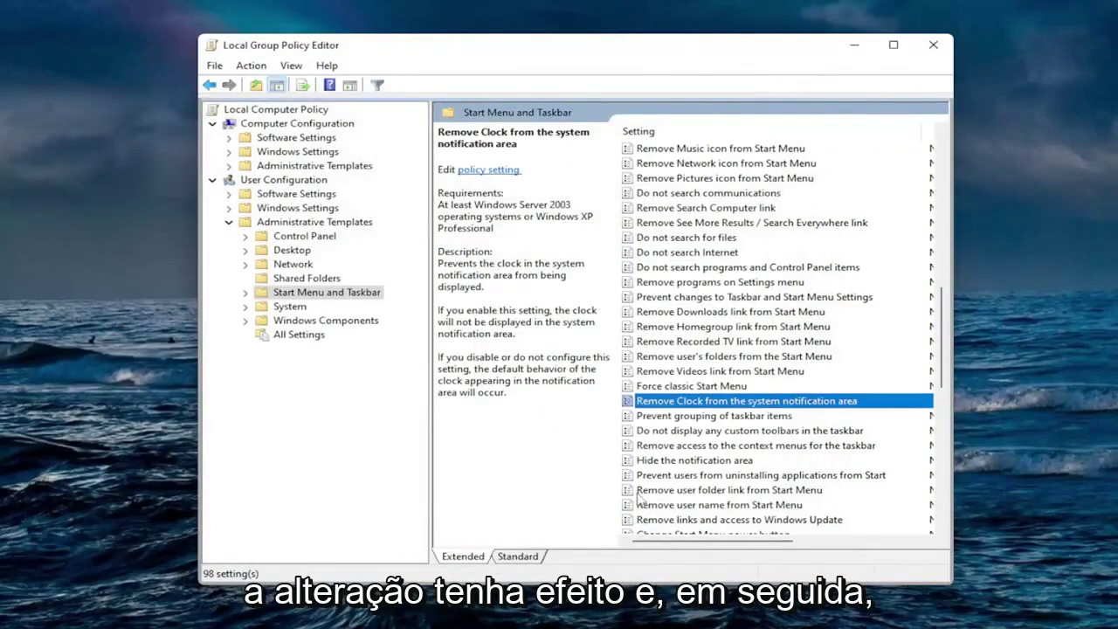
- Set the "Remove Clock from the system notification area" policy back to Not Configured and close the Local Group Policy Editor
double_click(673, 403)
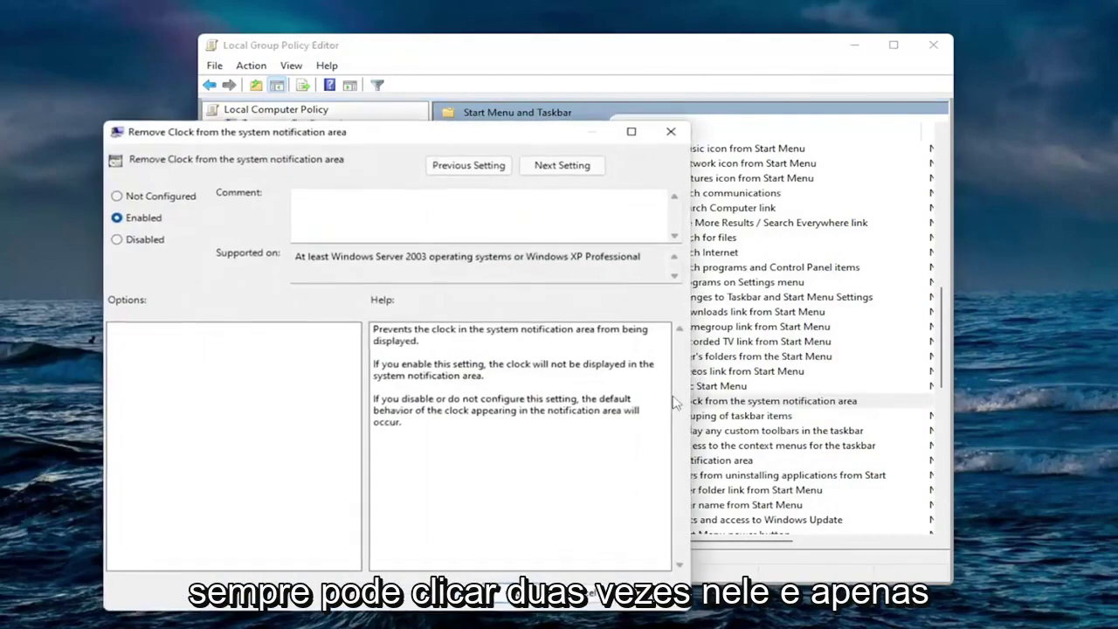
left_click(152, 199)
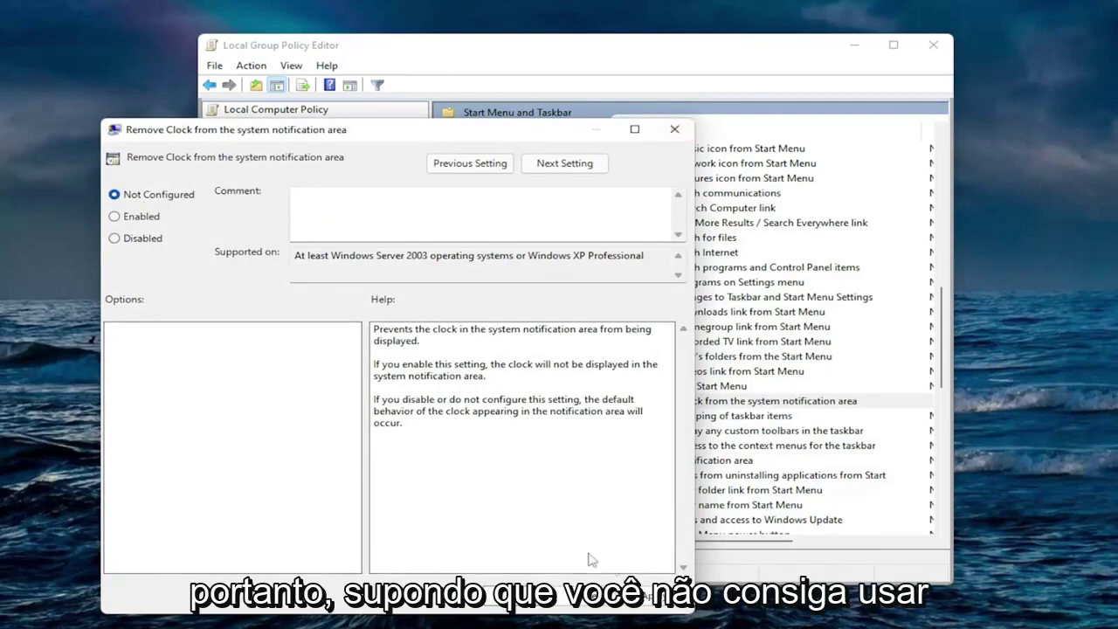
left_click(491, 598)
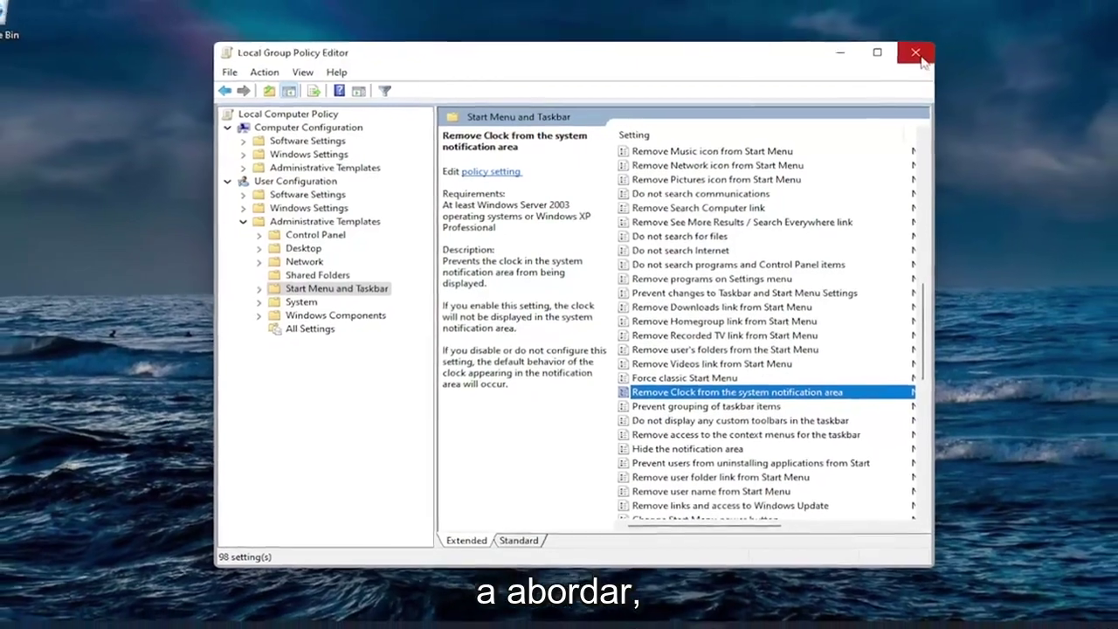
left_click(920, 55)
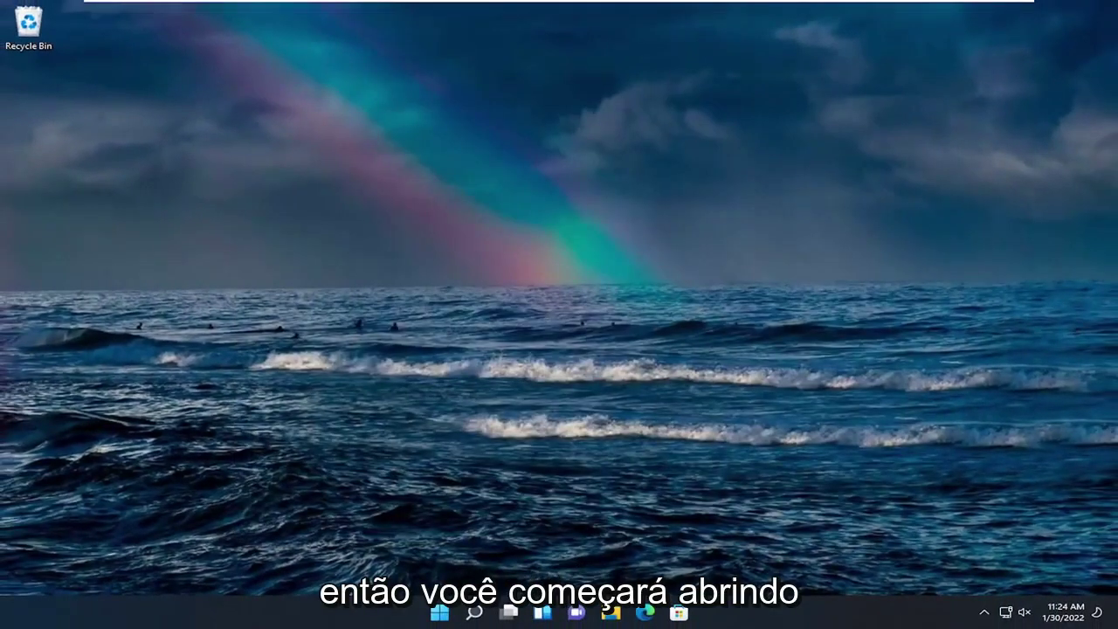
- Search for regedit and run the Registry Editor as administrator, allowing it to make changes to the device
left_click(474, 613)
type("reg")
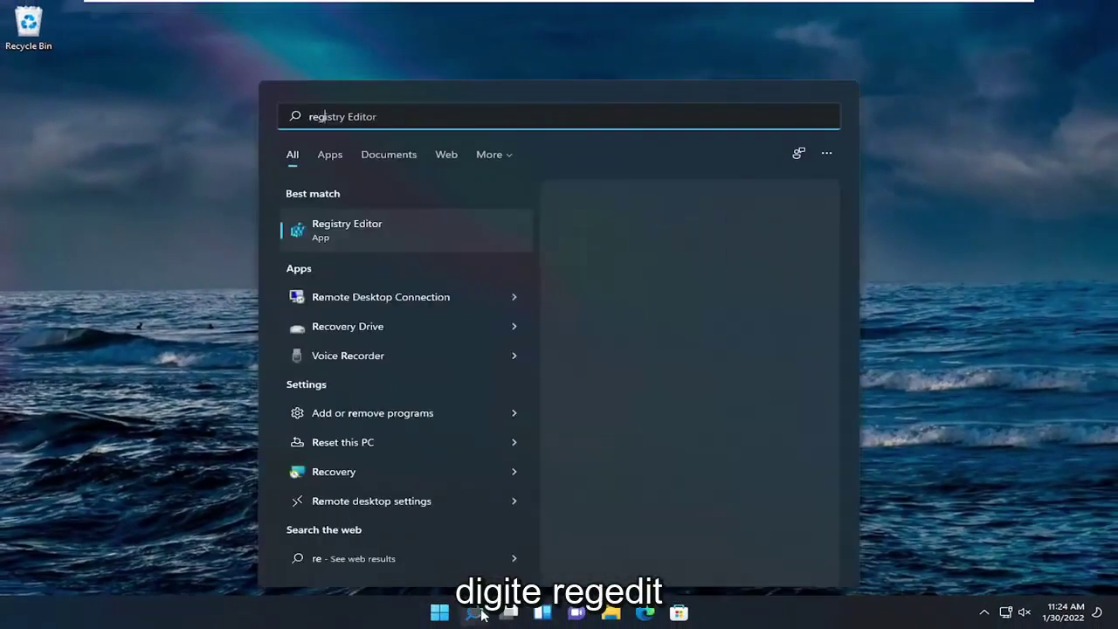
type("edit")
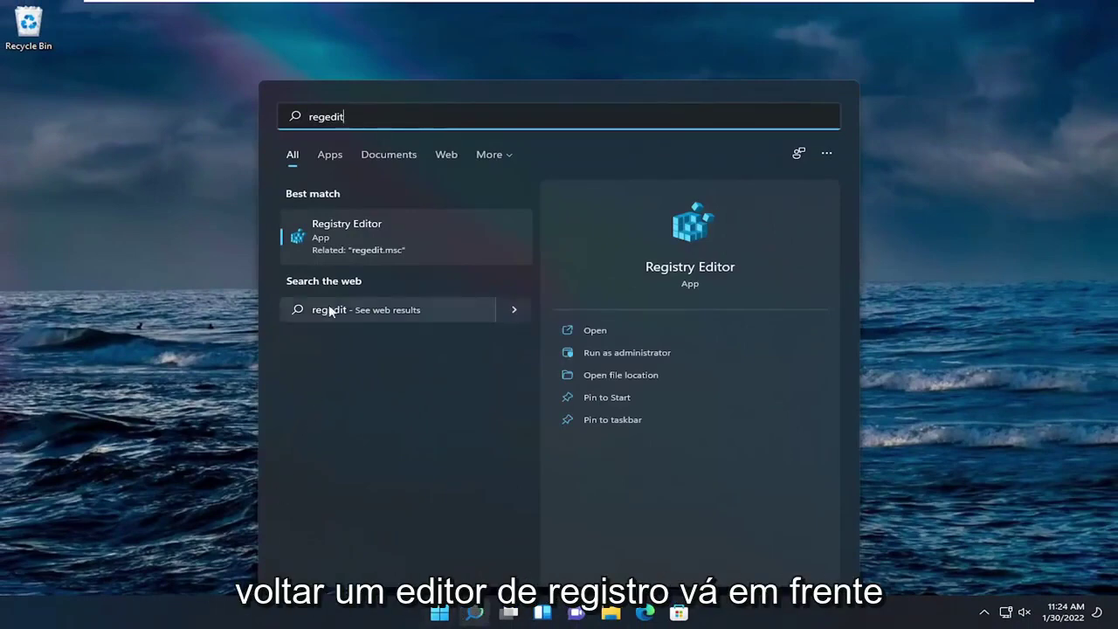
right_click(342, 230)
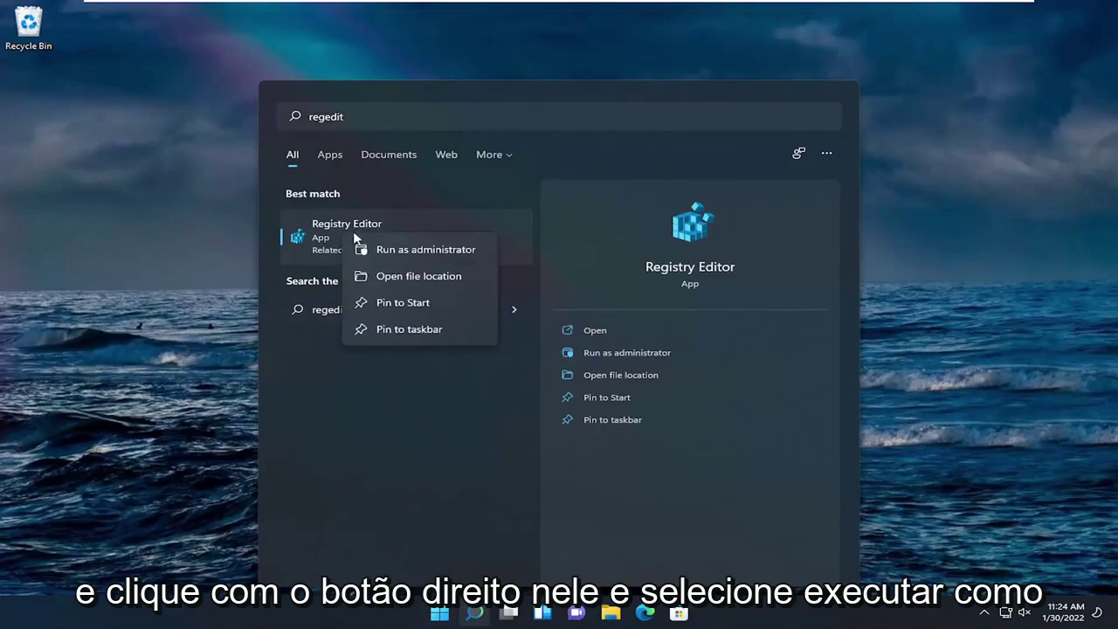
left_click(404, 253)
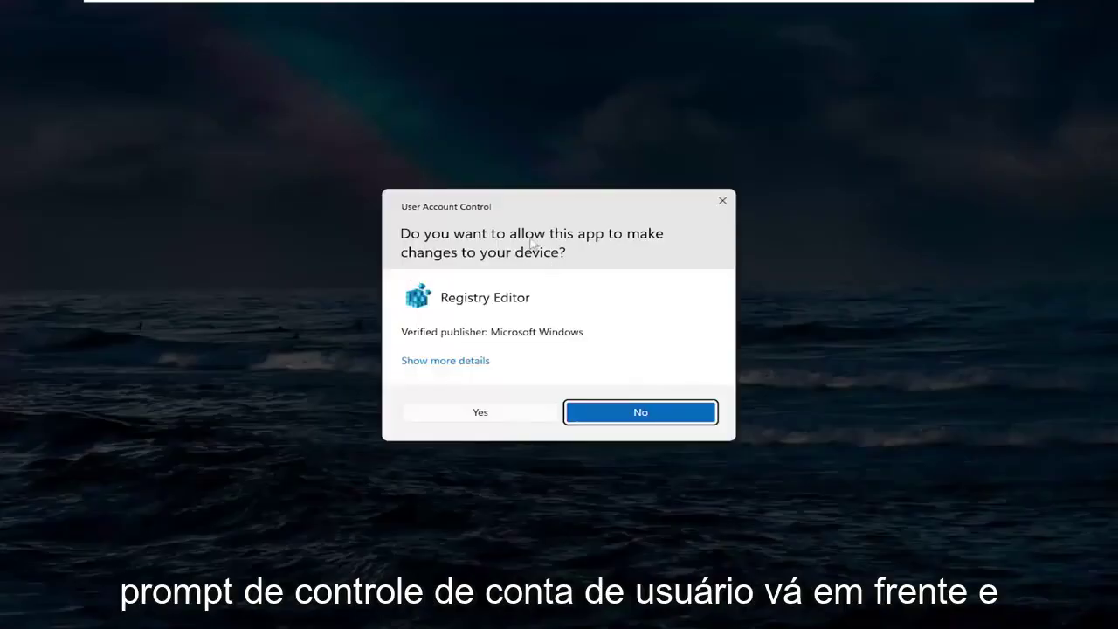
left_click(479, 413)
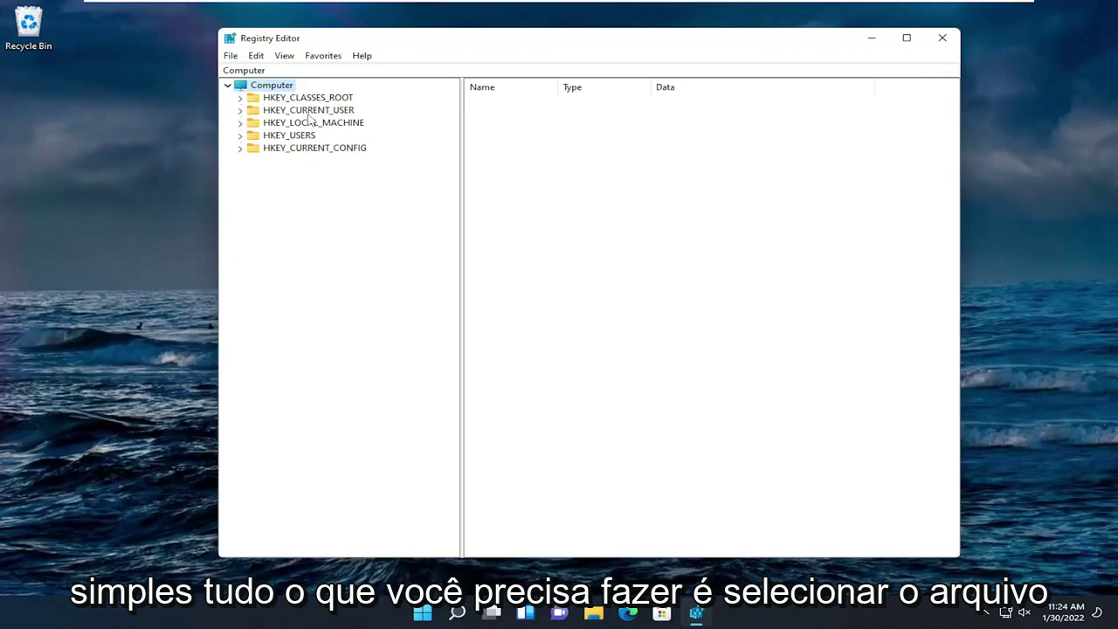
- View the registry export options with the range covering all keys, and close them without saving a file
left_click(232, 55)
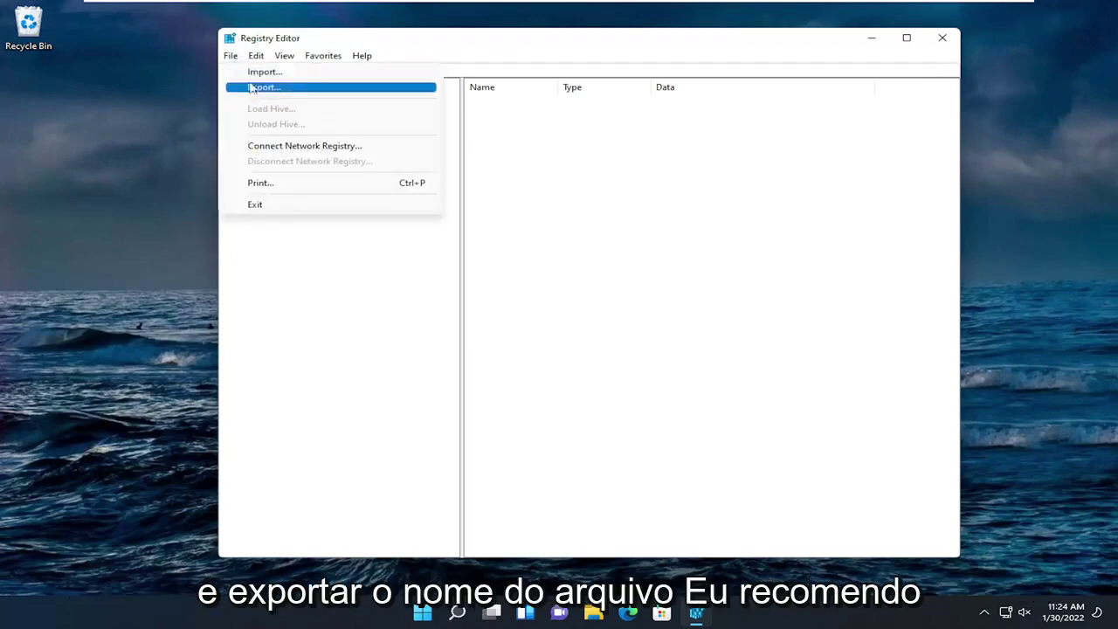
left_click(255, 88)
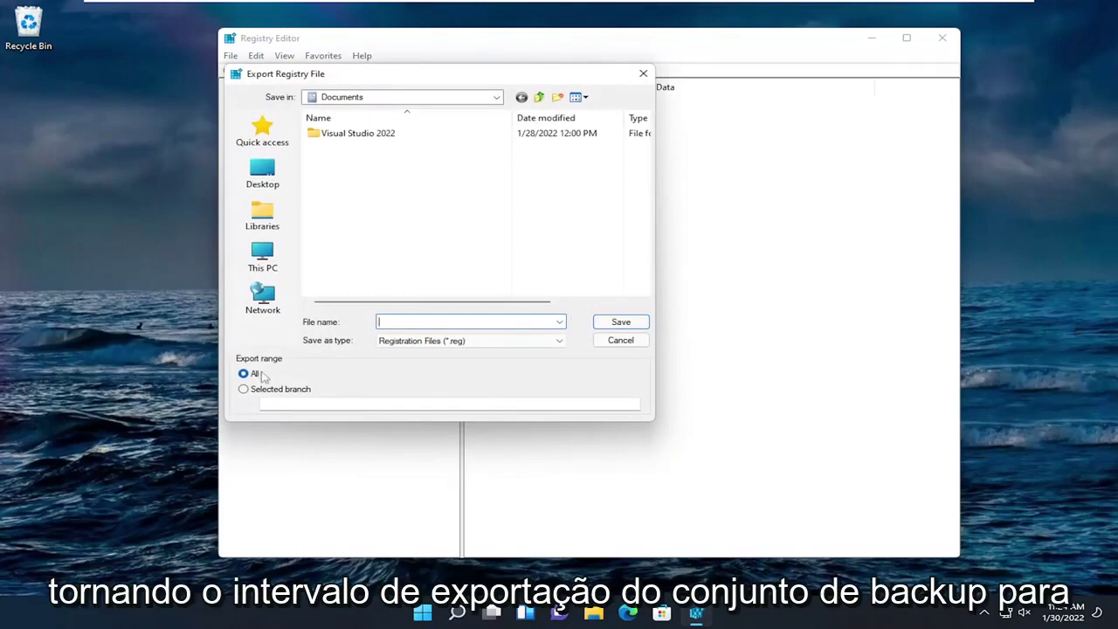
left_click(620, 343)
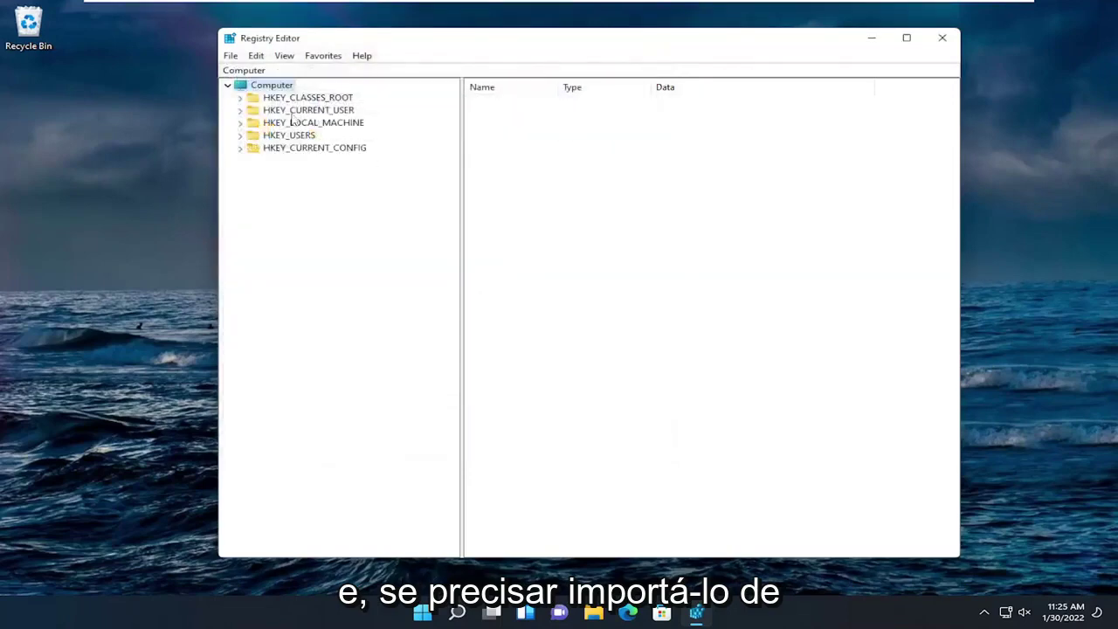
- View the dialog for importing a registry file and close it without importing anything
left_click(230, 55)
left_click(242, 73)
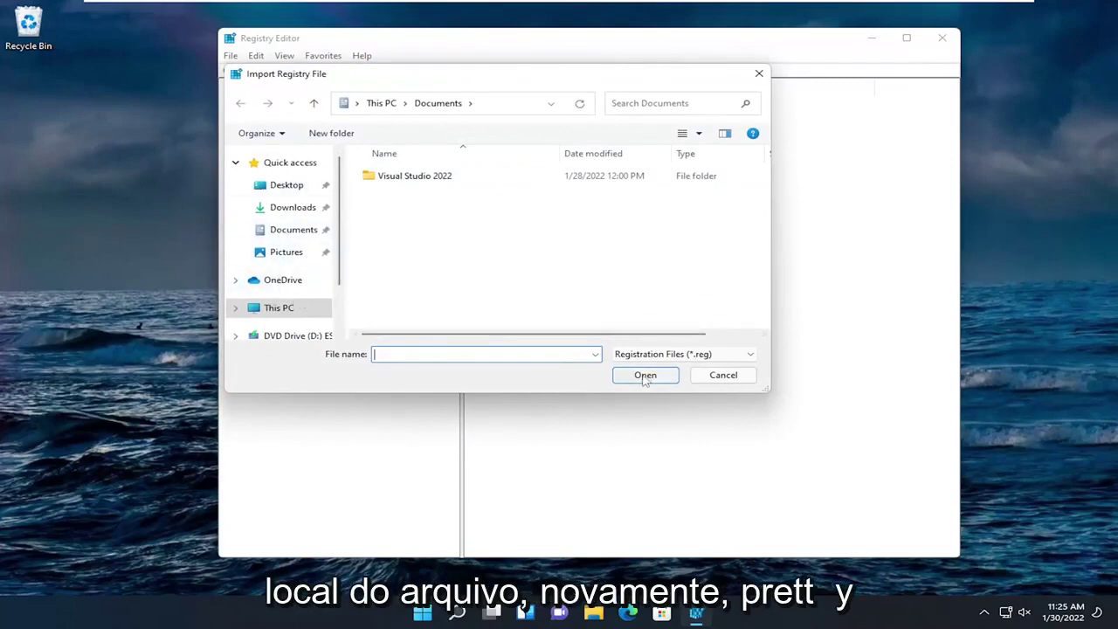
left_click(713, 376)
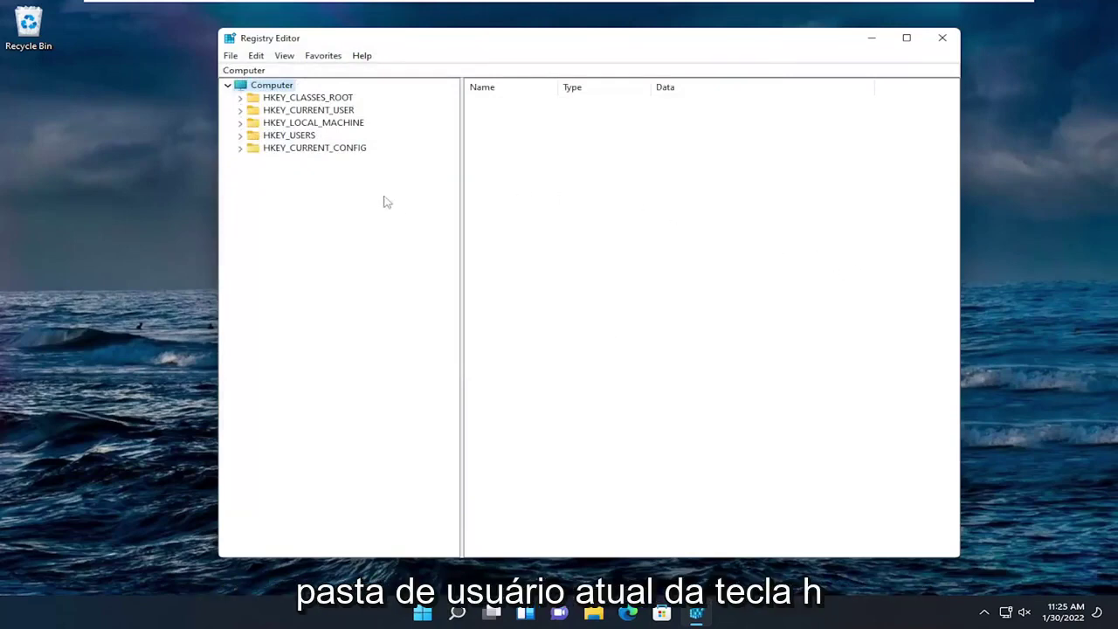
- Expand the registry tree to HKEY_CURRENT_USER\Software\Microsoft\Windows\CurrentVersion\Policies
double_click(333, 112)
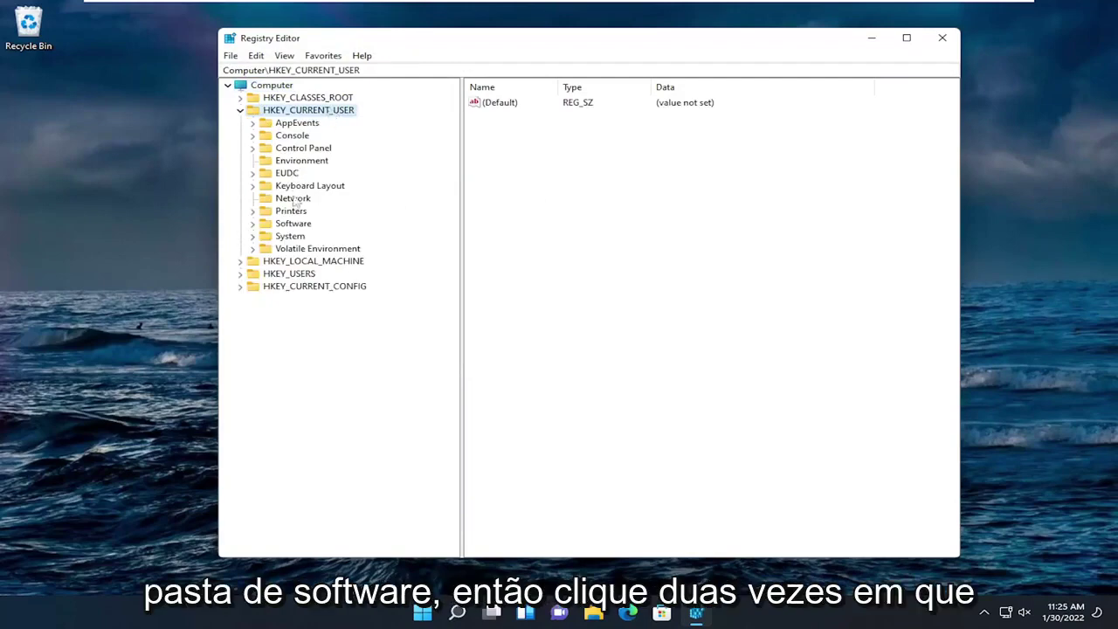
double_click(293, 224)
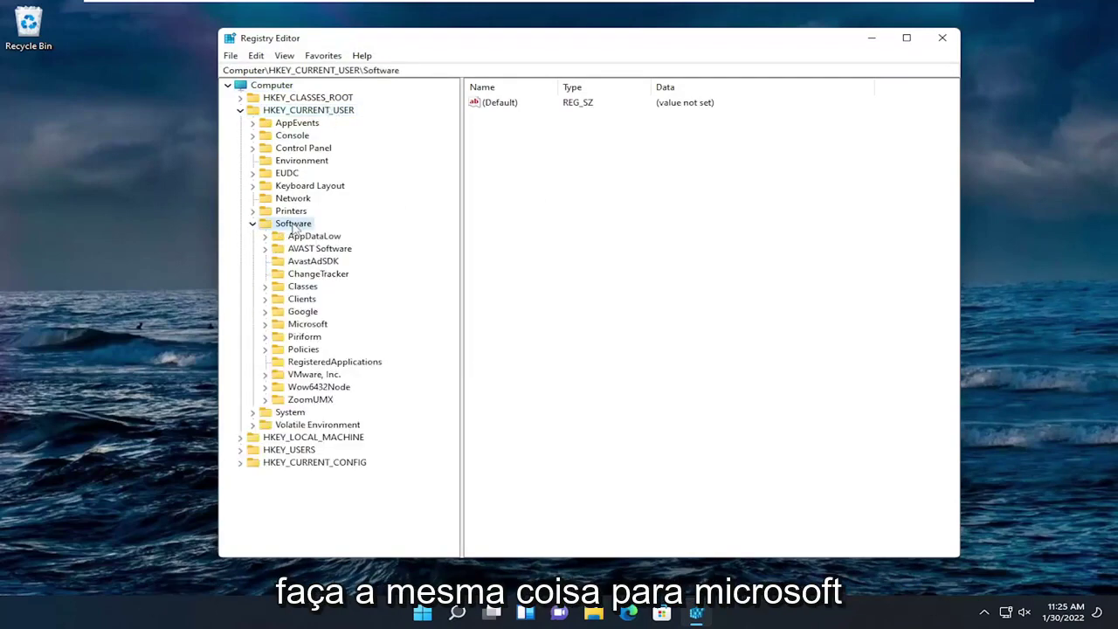
double_click(299, 326)
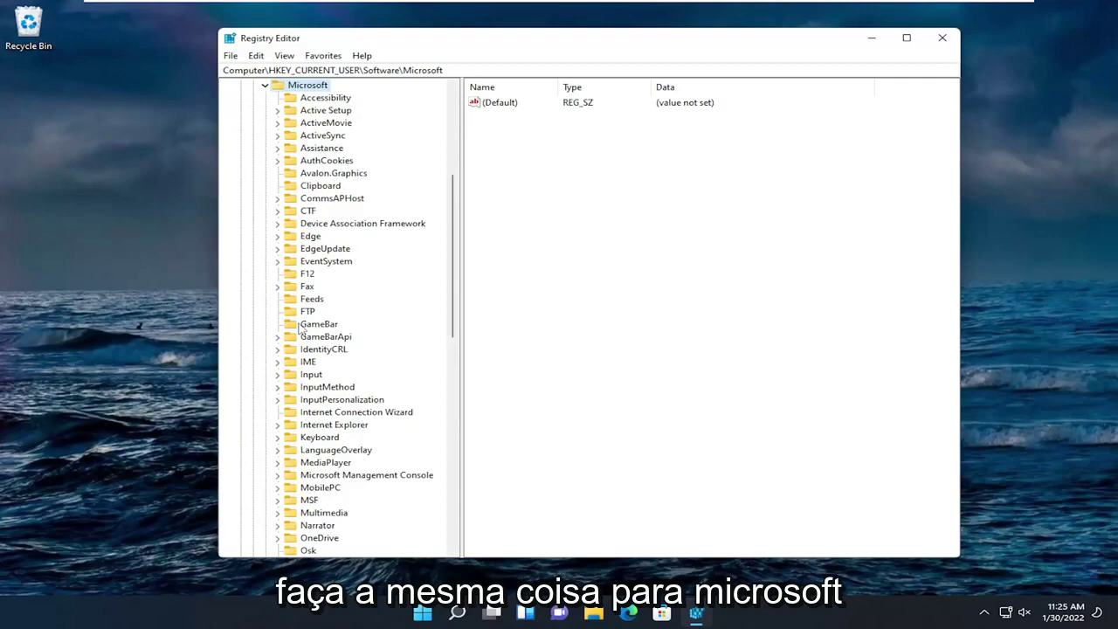
scroll(301, 326, "down", 6)
scroll(304, 325, "down", 5)
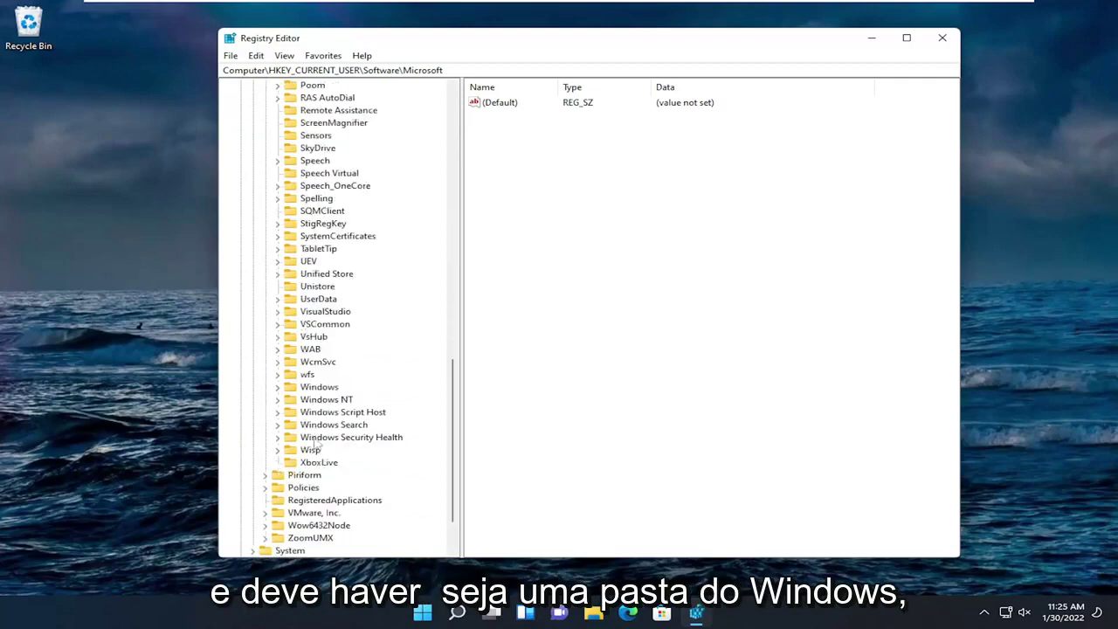
double_click(318, 389)
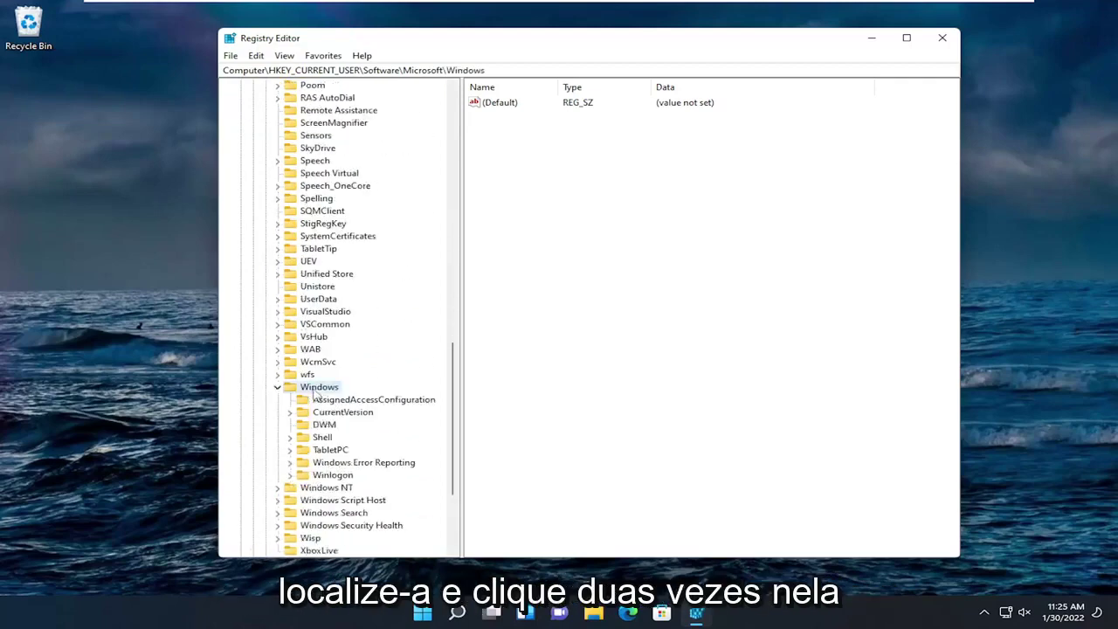
left_click(332, 414)
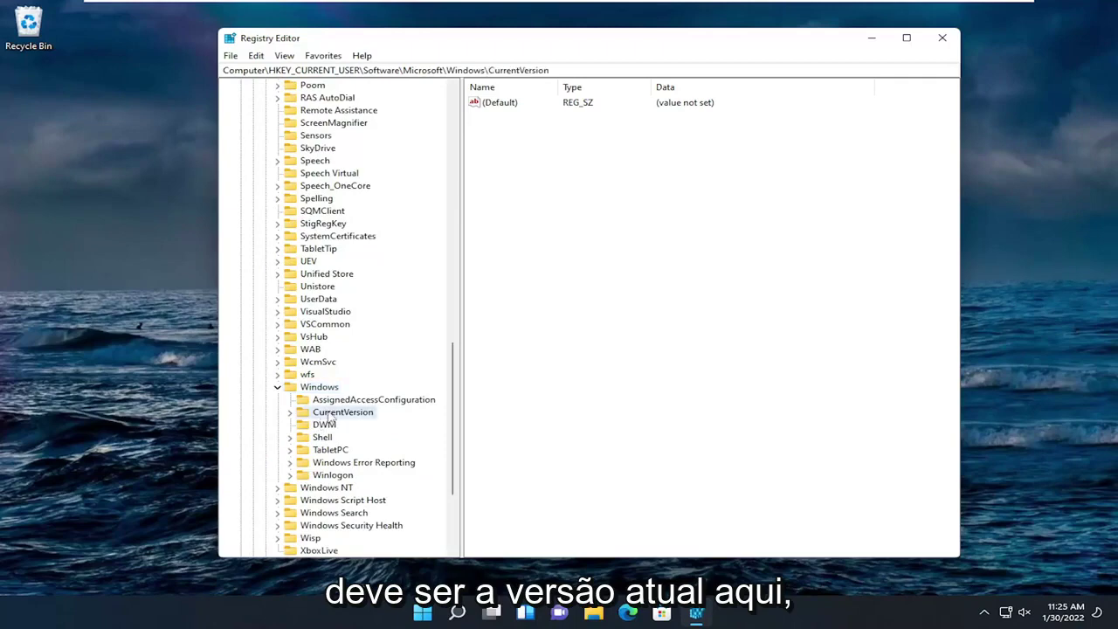
double_click(333, 414)
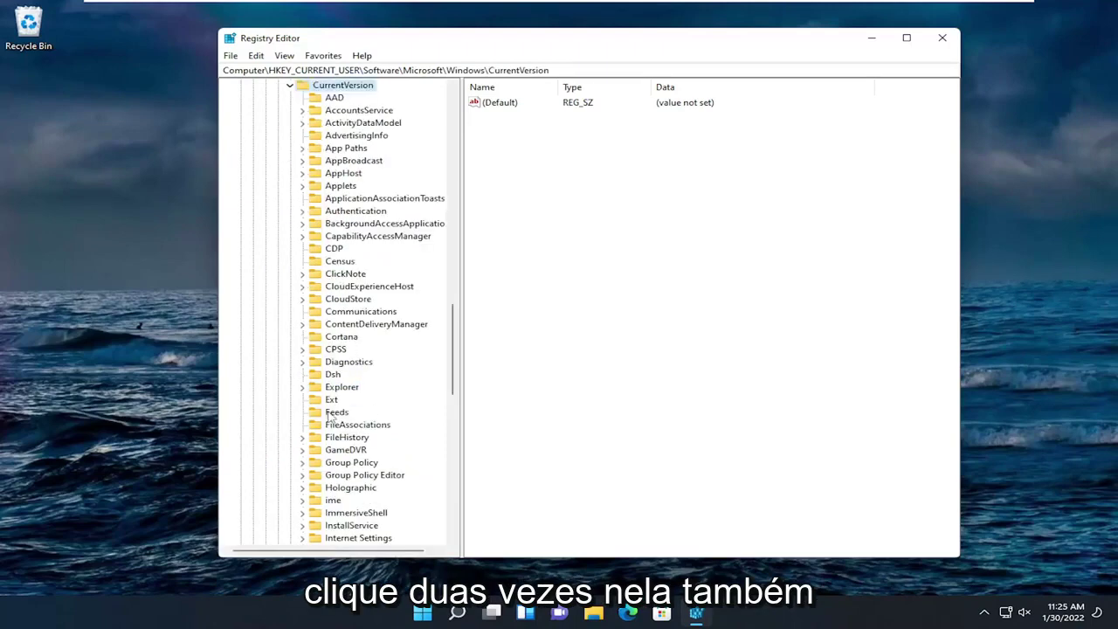
scroll(333, 410, "down", 7)
double_click(339, 351)
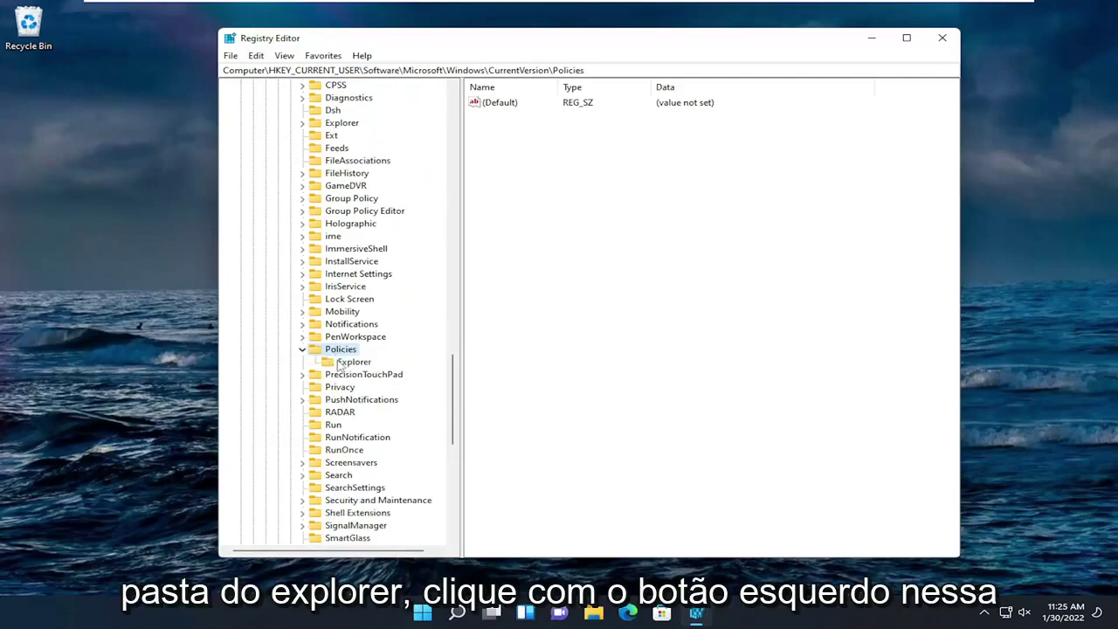
- Create a DWORD (32-bit) value named HideClock in the Explorer key under Policies
left_click(350, 361)
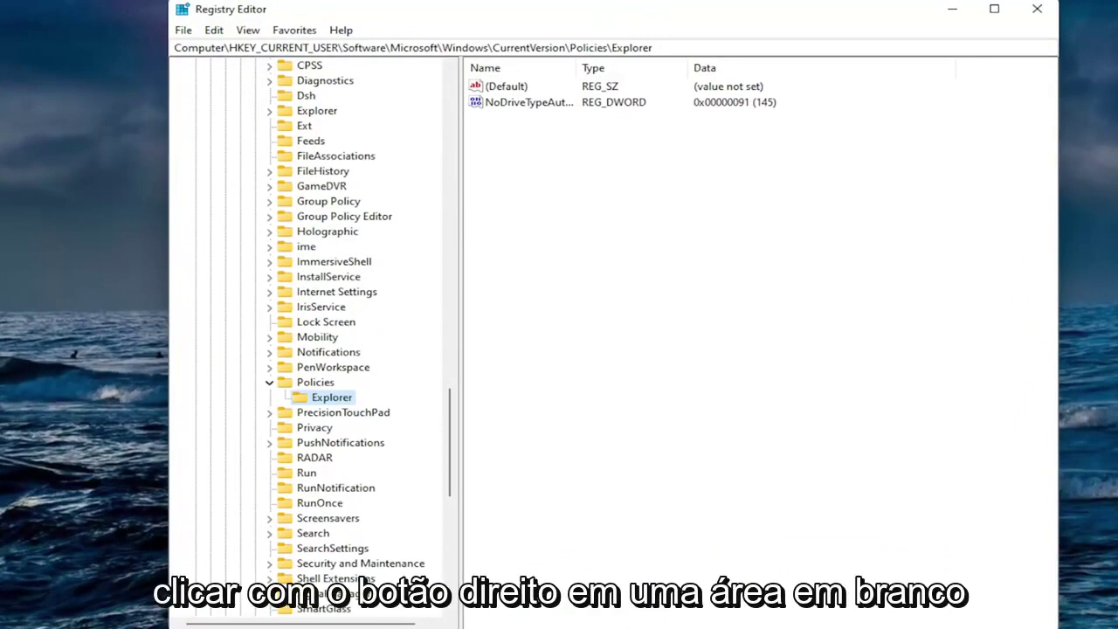
right_click(646, 192)
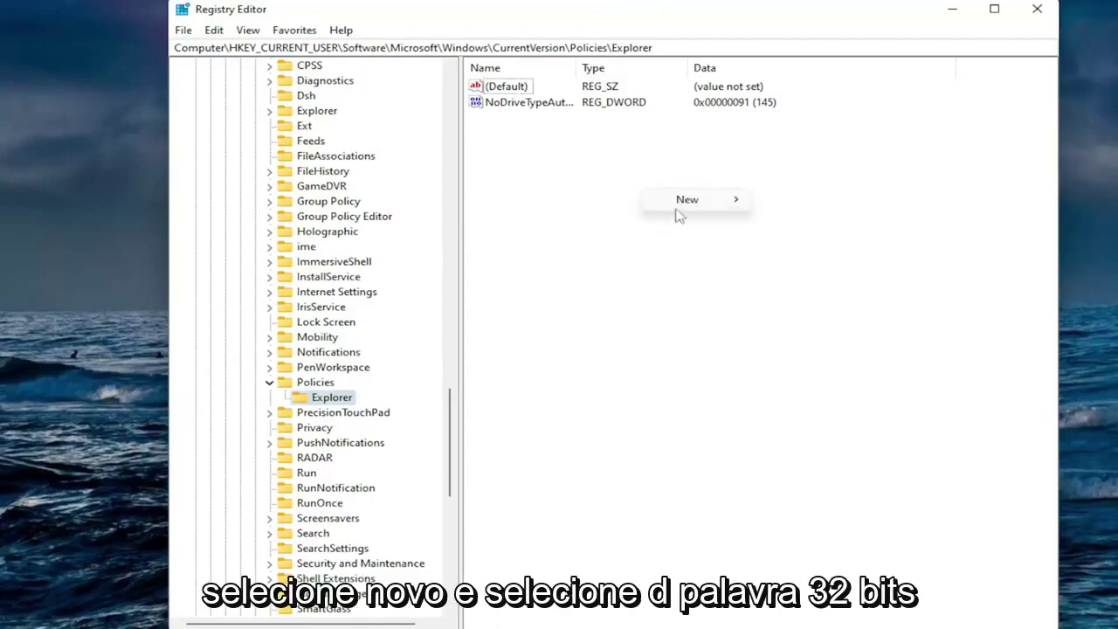
mouse_move(683, 202)
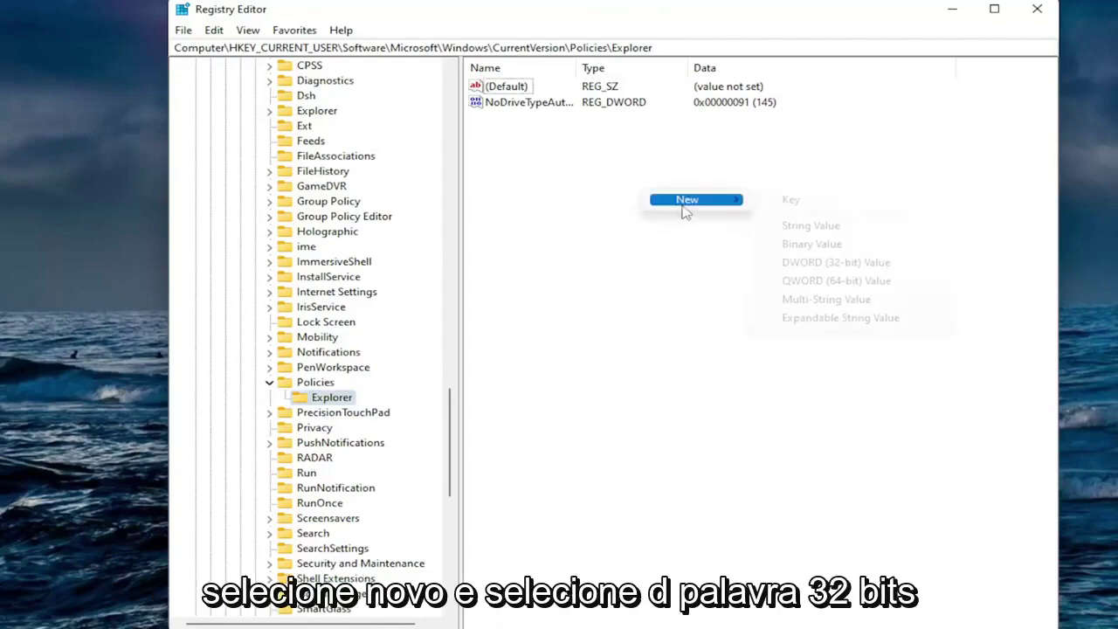
left_click(795, 264)
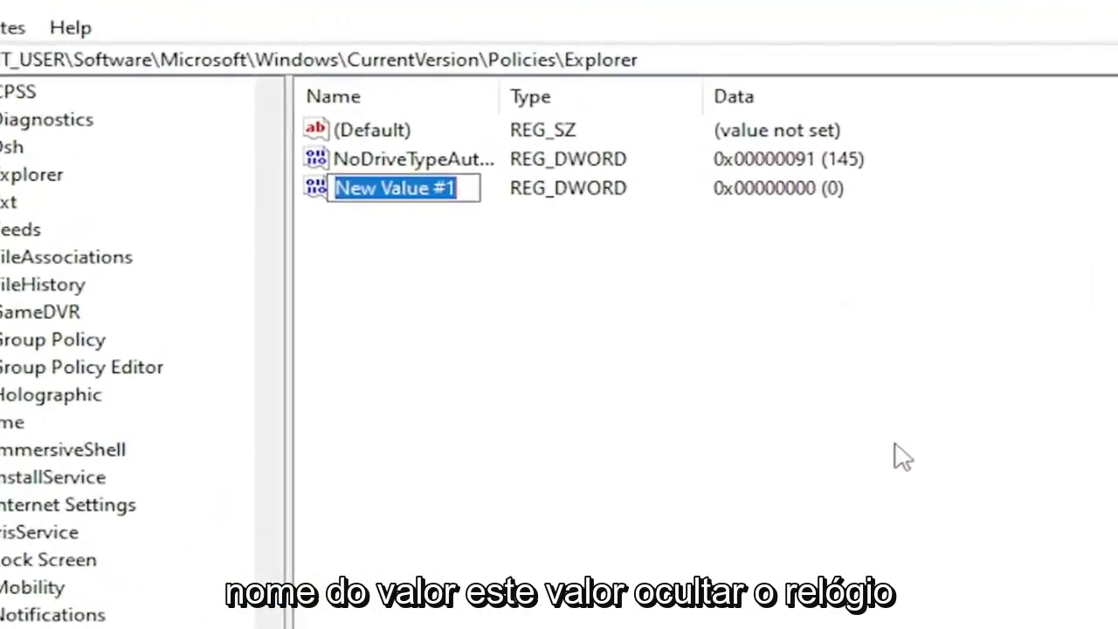
type("HideClock")
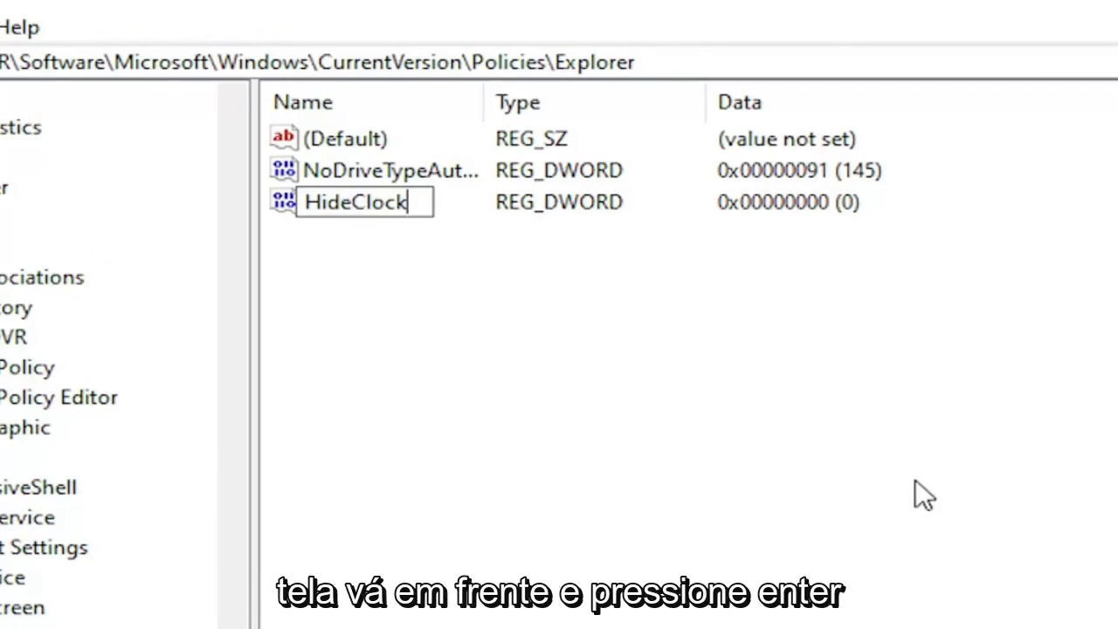
key("Return")
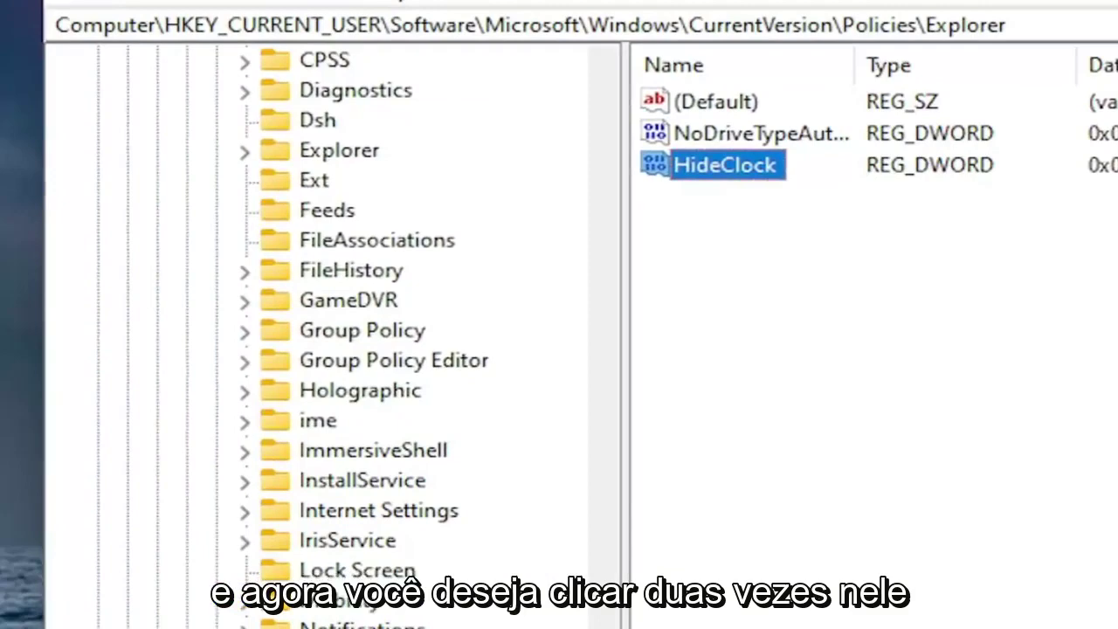
- Set the HideClock value data to 1 in hexadecimal base and confirm the change
key("Return")
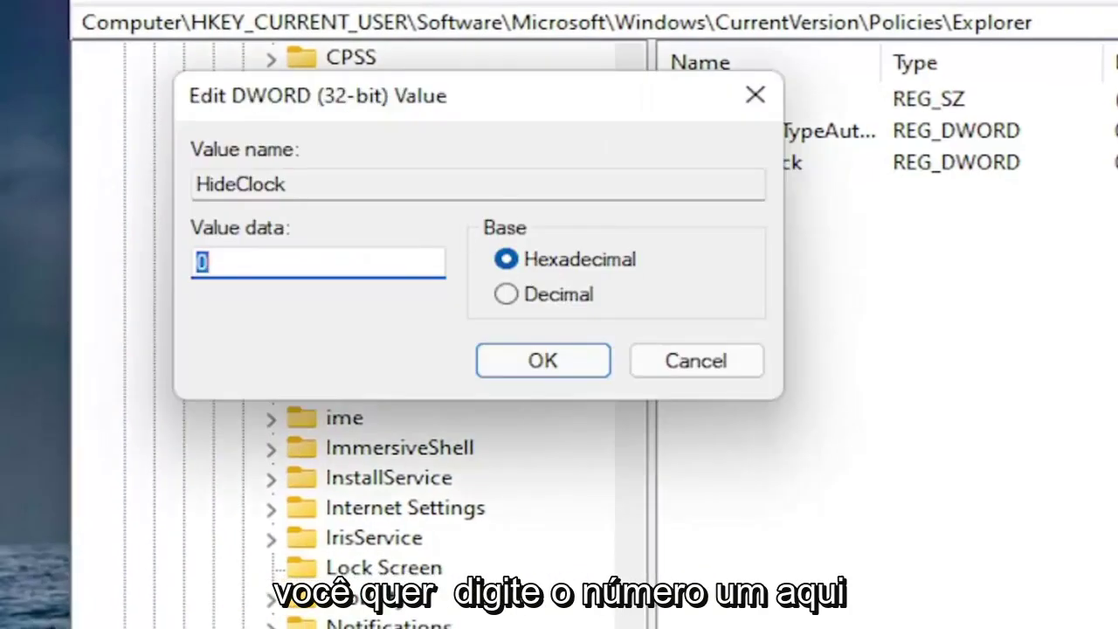
type("1")
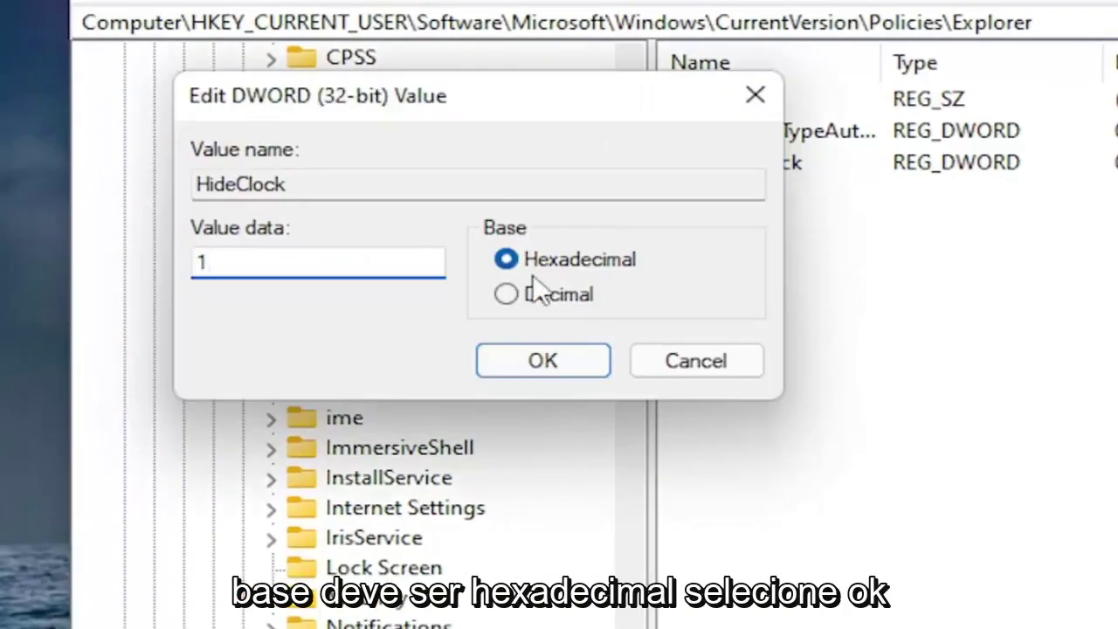
left_click(539, 359)
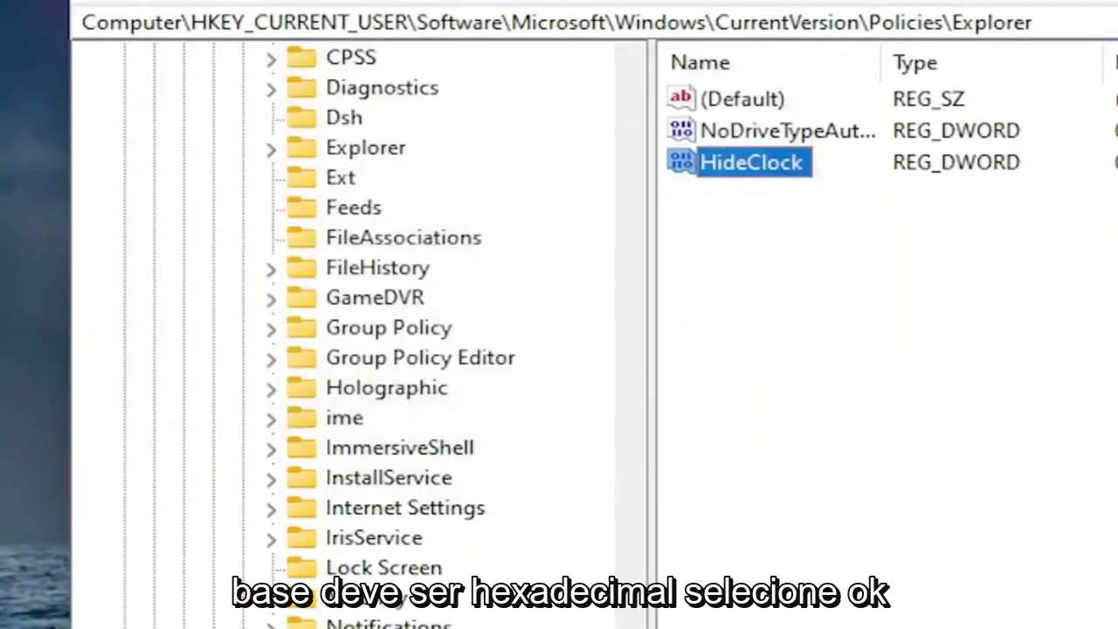
- Collapse the expanded keys in the registry tree and close the Registry Editor
scroll(437, 349, "down", 15)
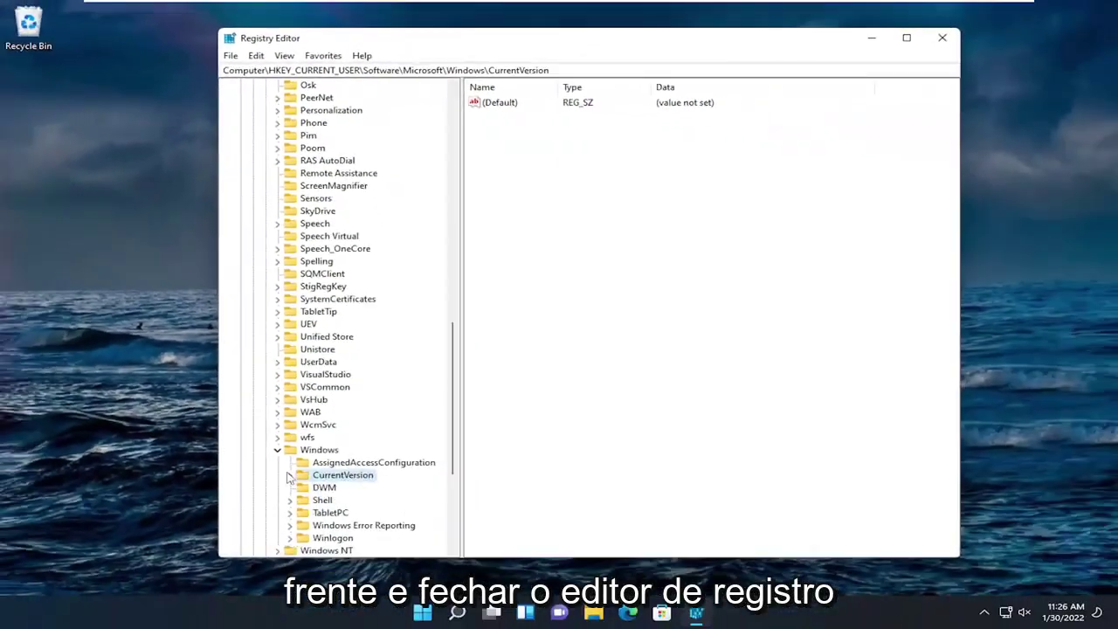
left_click(264, 539)
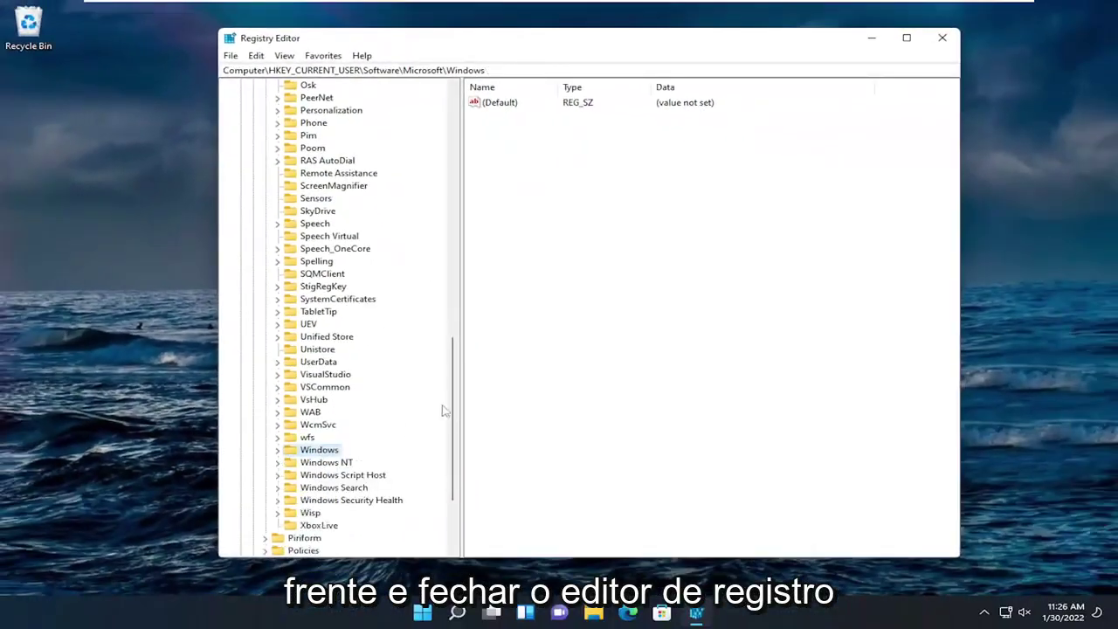
left_click_drag(486, 413, 453, 106)
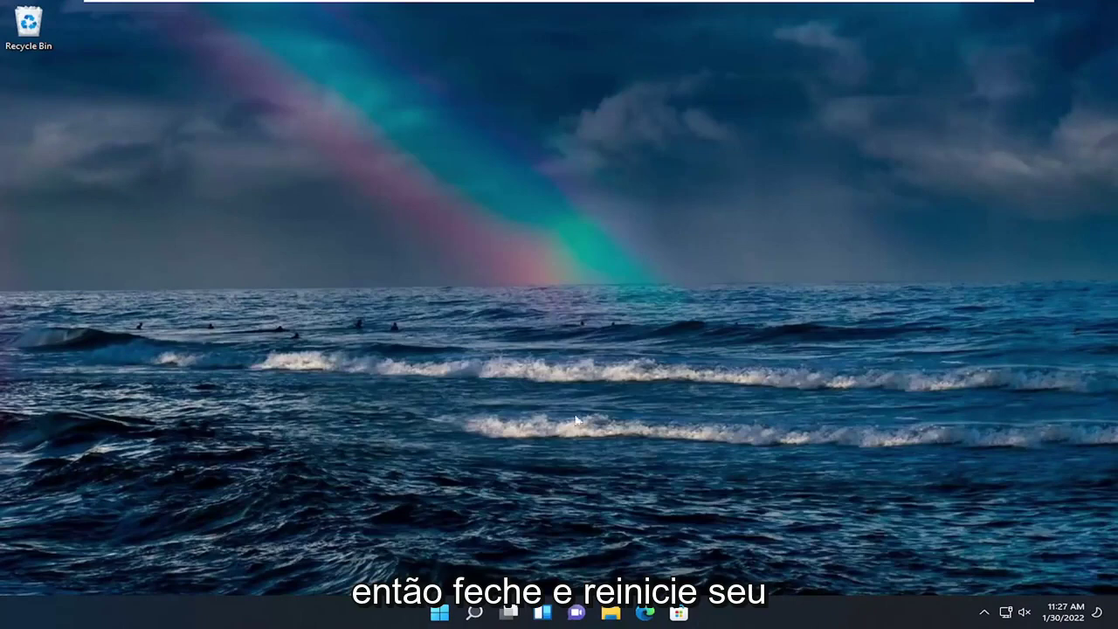